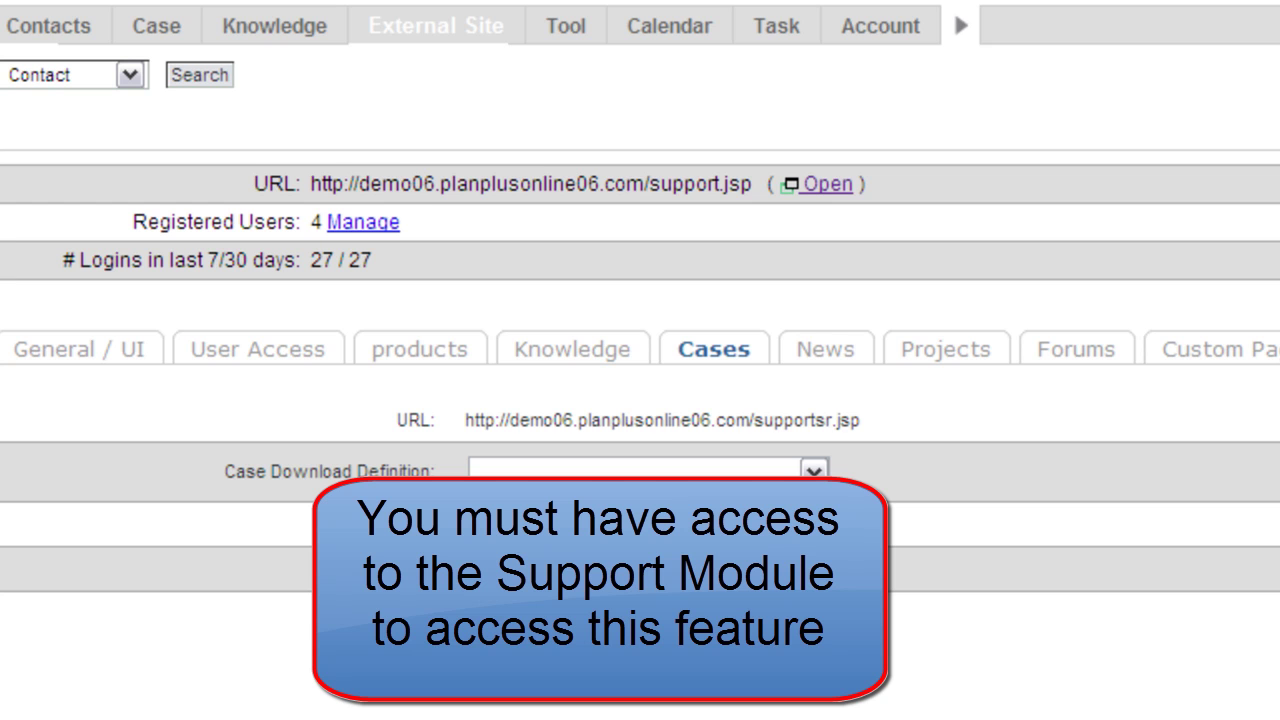
{"action": "left_click", "coordinate": [895, 30]}
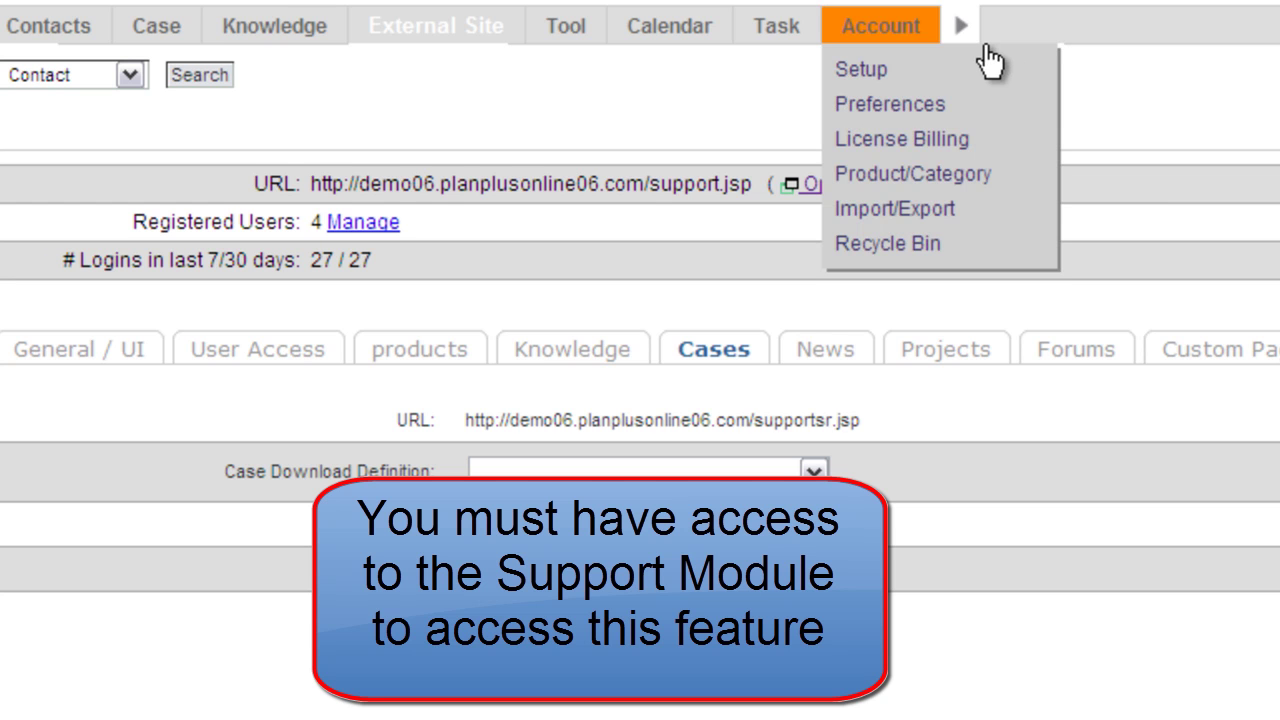
{"action": "left_click", "coordinate": [962, 30]}
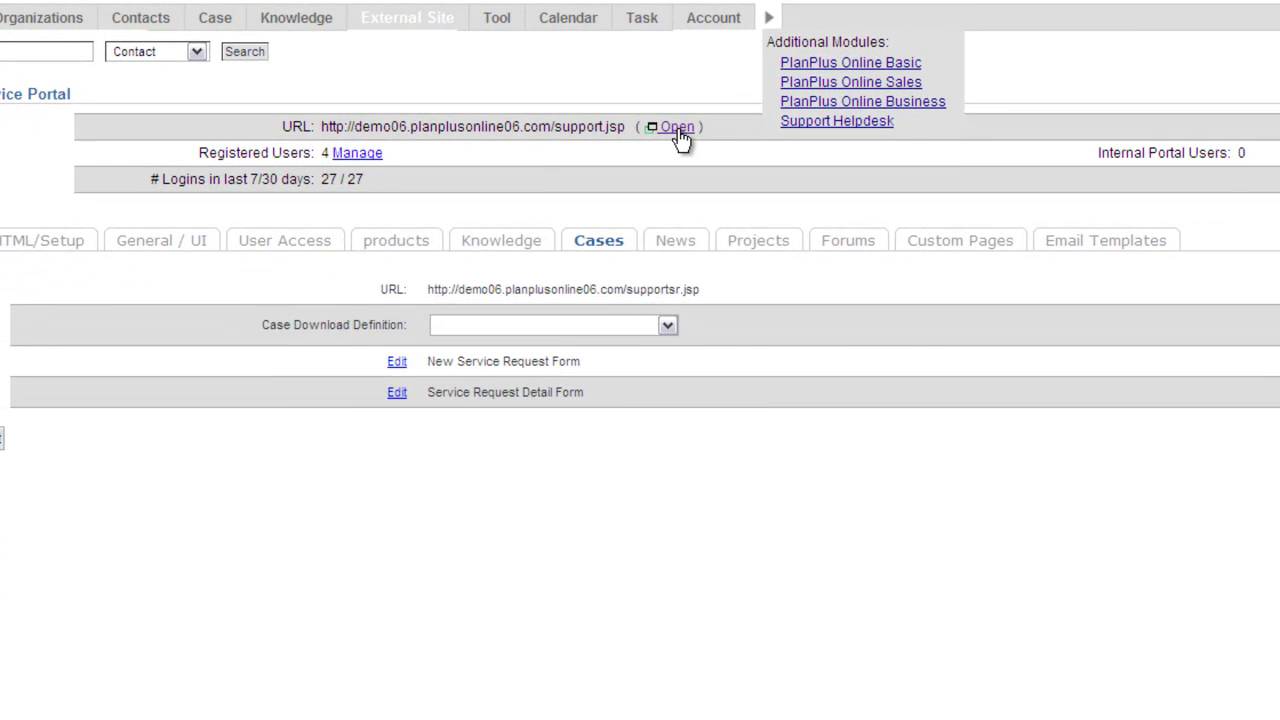
Step: Open the self service portal and view its form for logging a new service request
{"action": "left_click", "coordinate": [677, 130]}
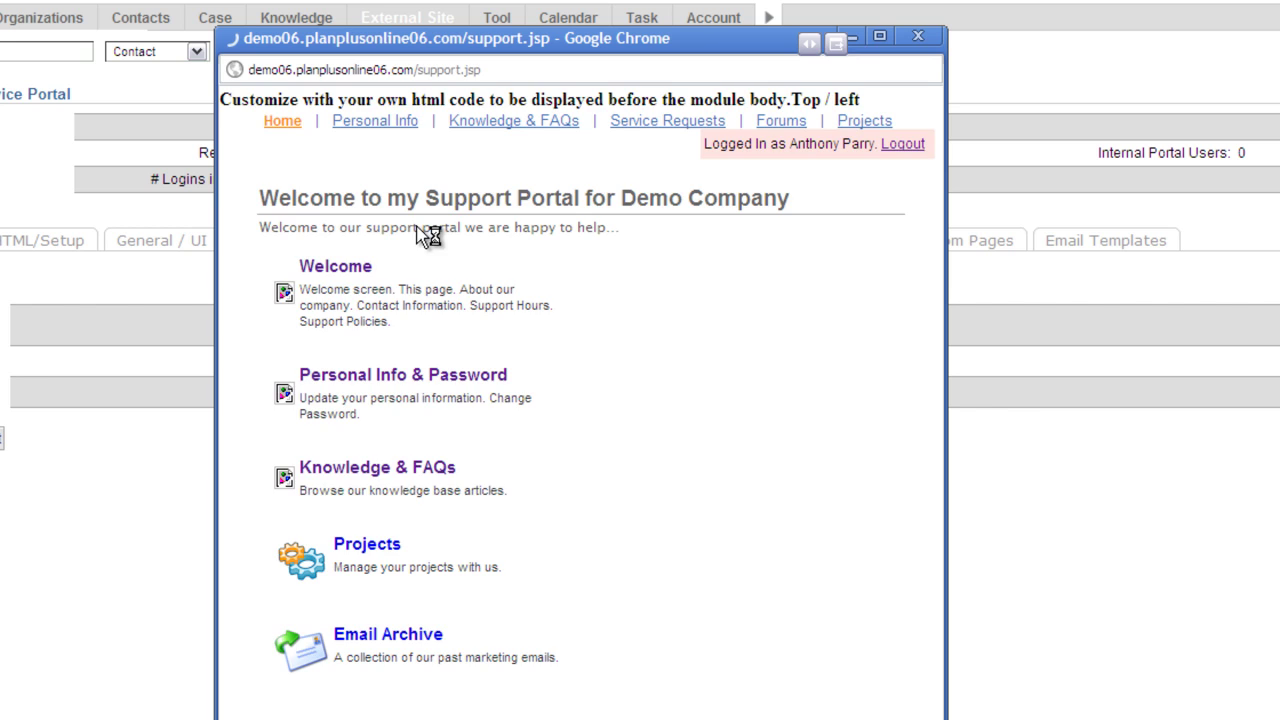
{"action": "left_click", "coordinate": [668, 128]}
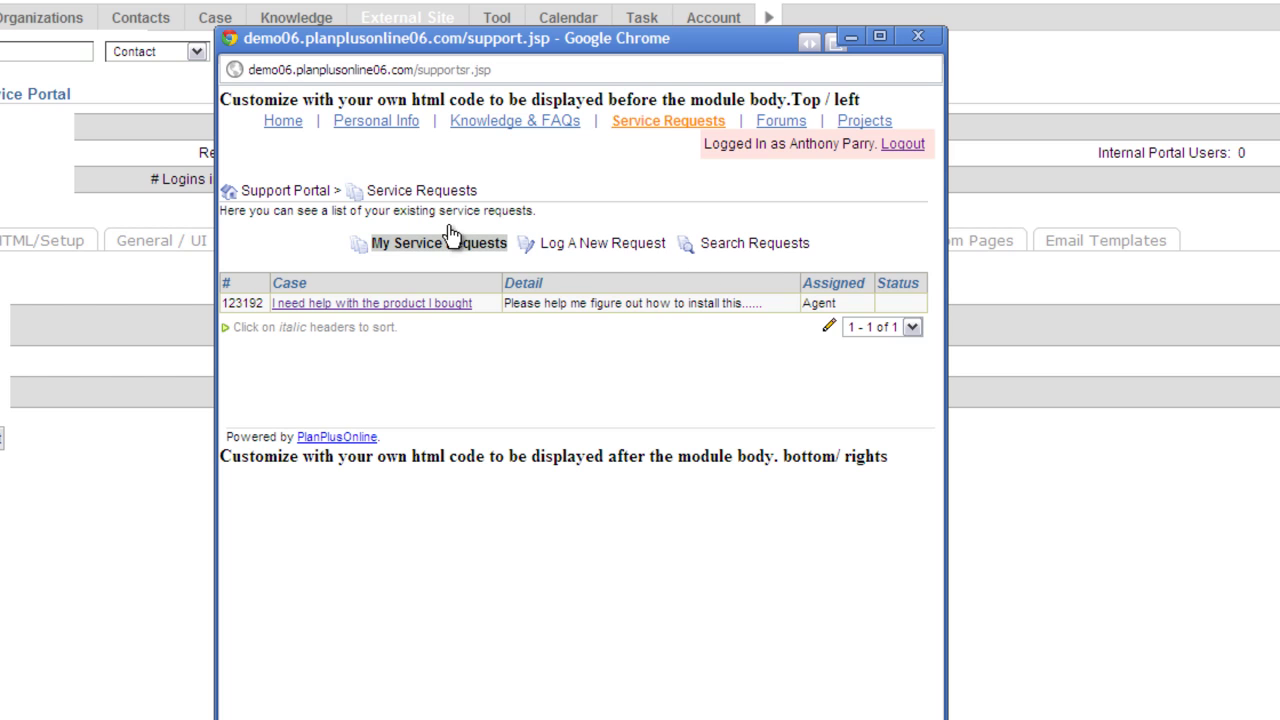
{"action": "left_click", "coordinate": [625, 245]}
{"action": "left_click", "coordinate": [590, 255]}
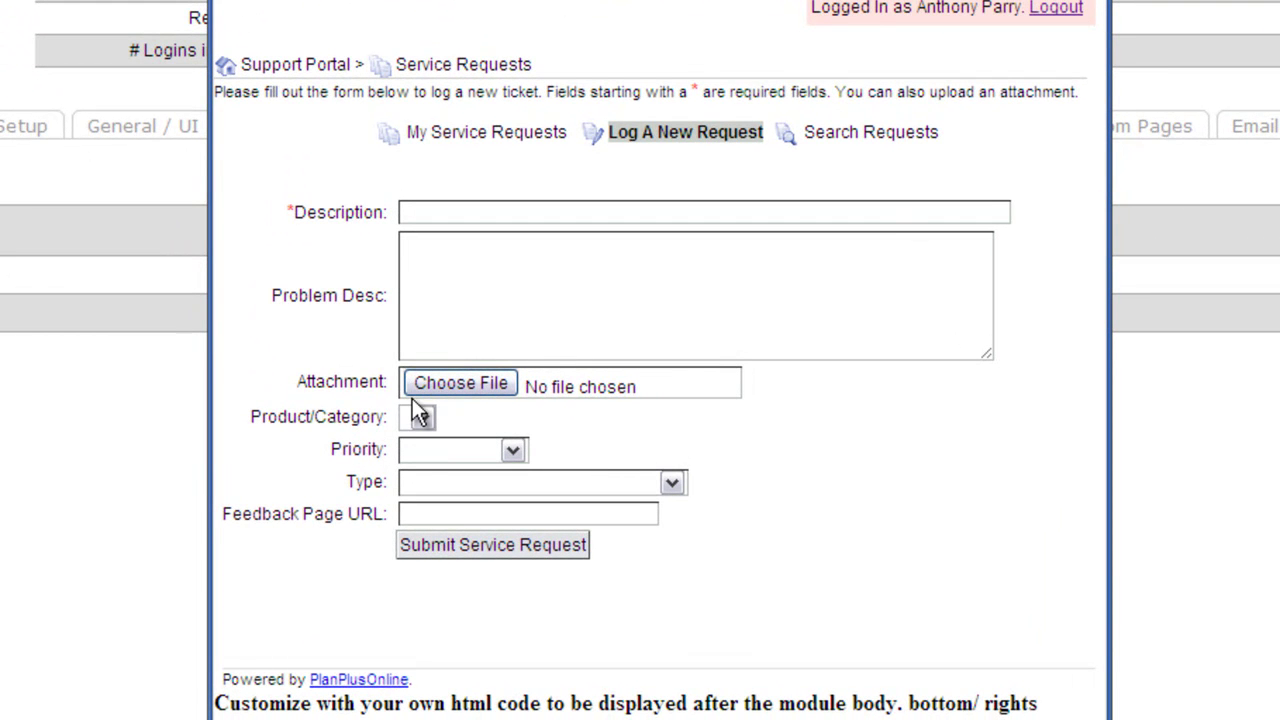
{"action": "key", "text": "alt+F4"}
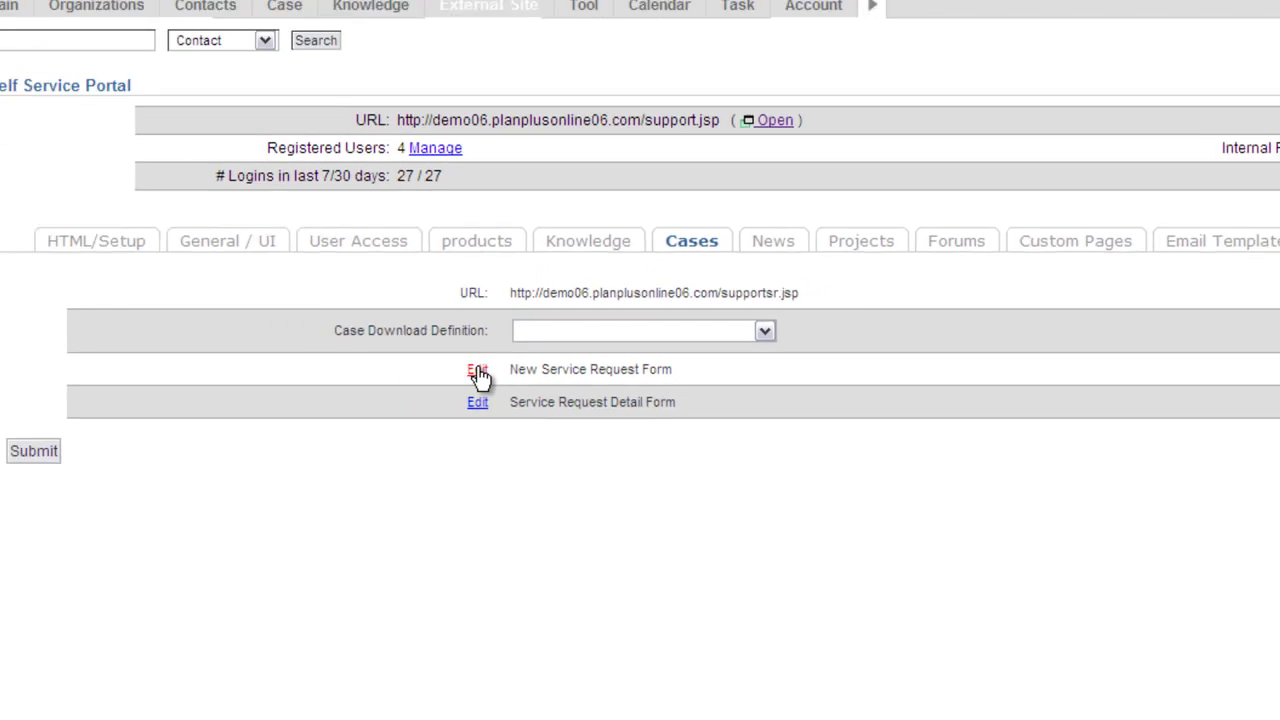
Step: Edit the New Service Request form's fields and remove Type and the custom field Feedback Page URL from the selected fields
{"action": "left_click", "coordinate": [413, 368]}
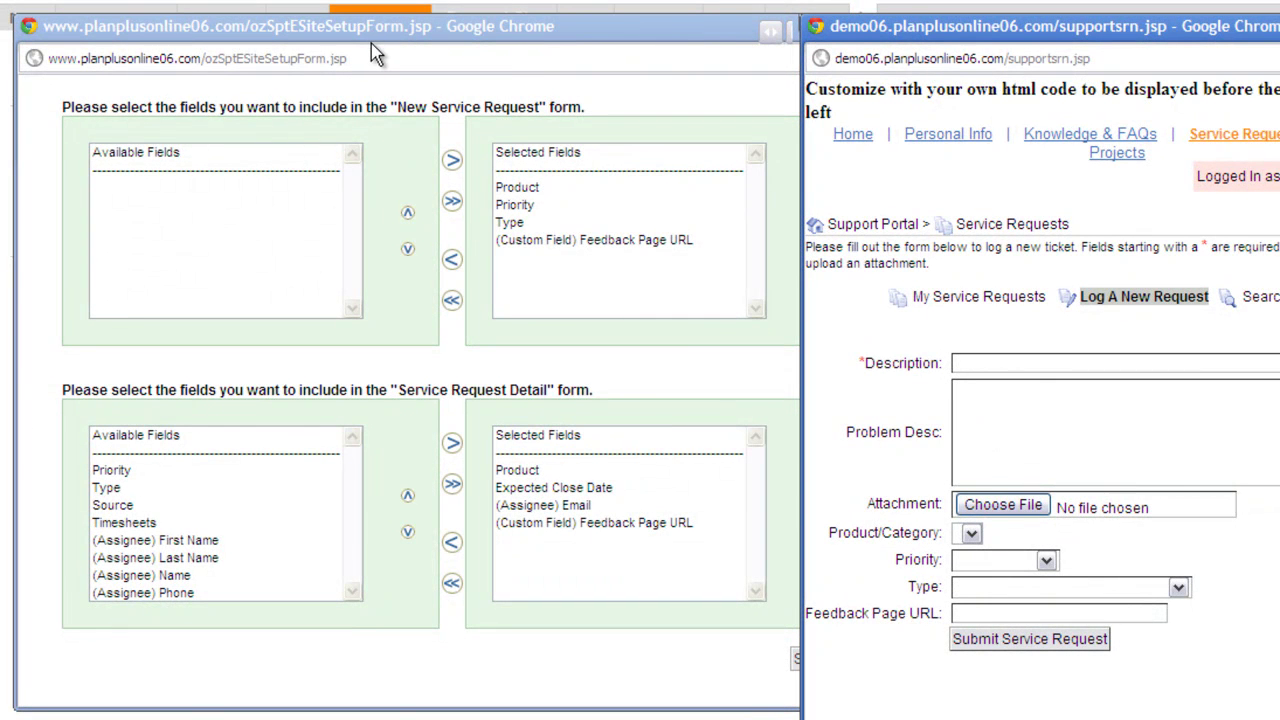
{"action": "left_click", "coordinate": [370, 80]}
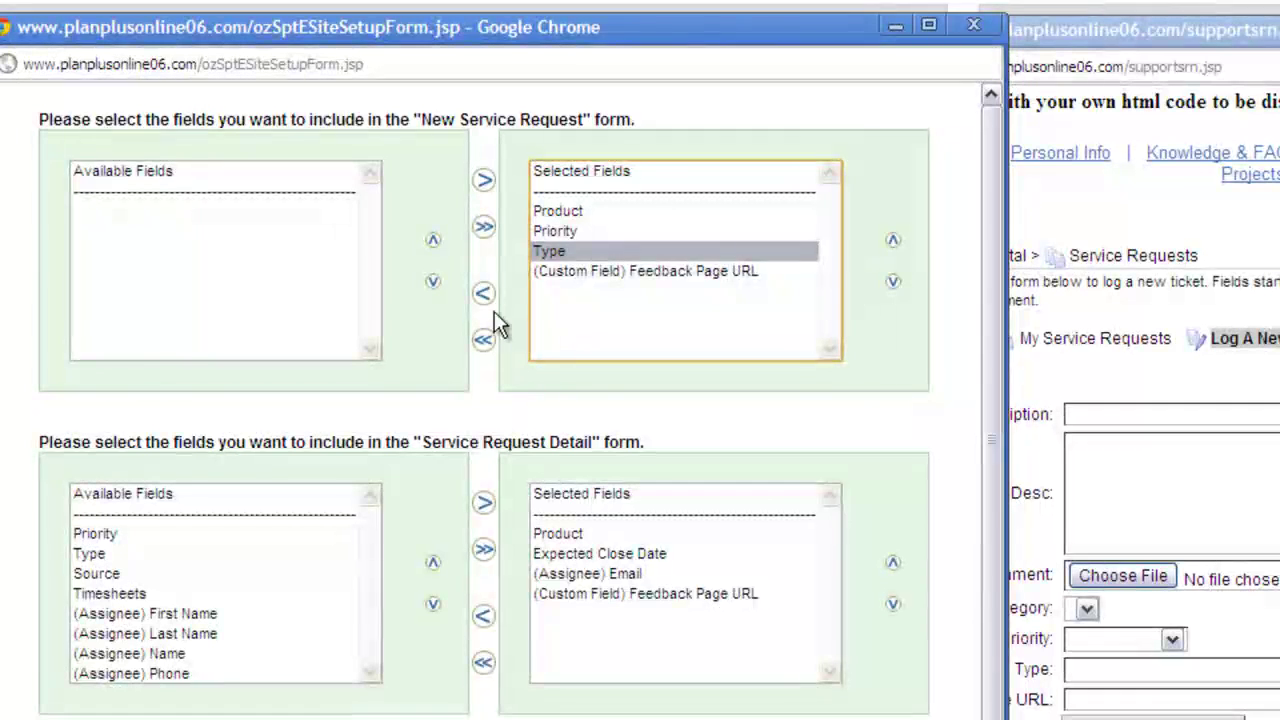
{"action": "left_click", "coordinate": [484, 293]}
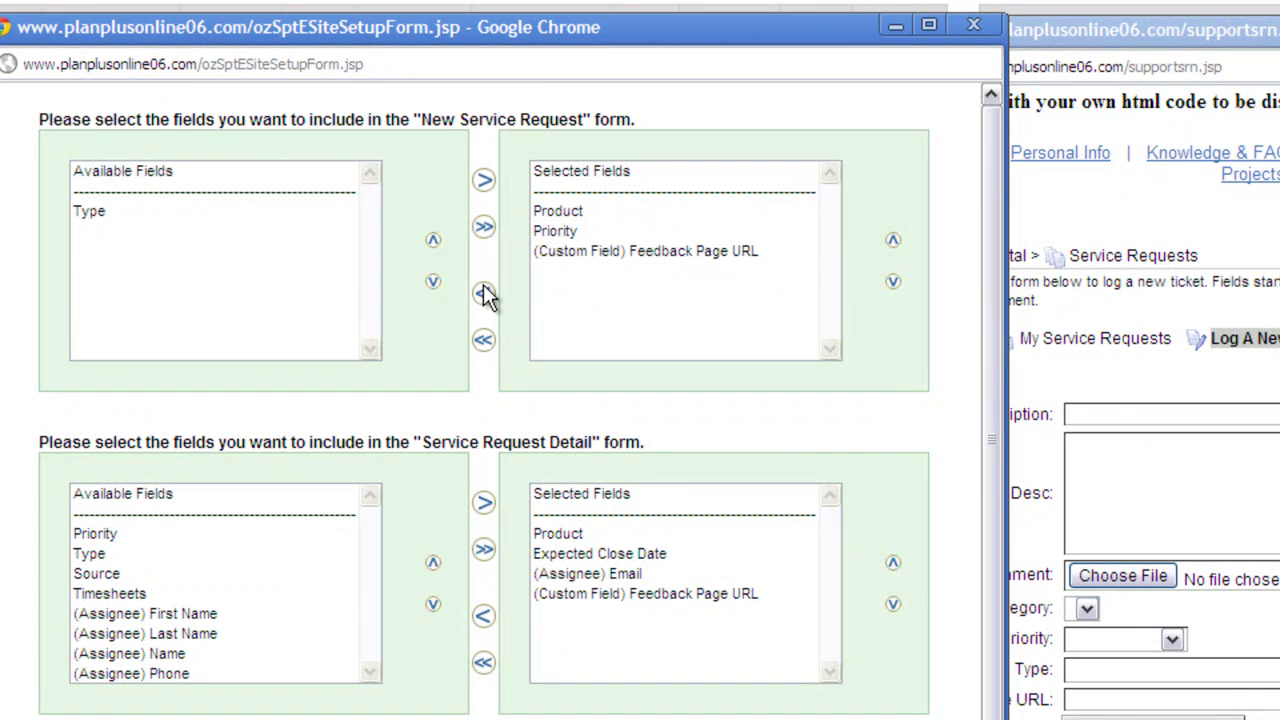
{"action": "left_click", "coordinate": [588, 258]}
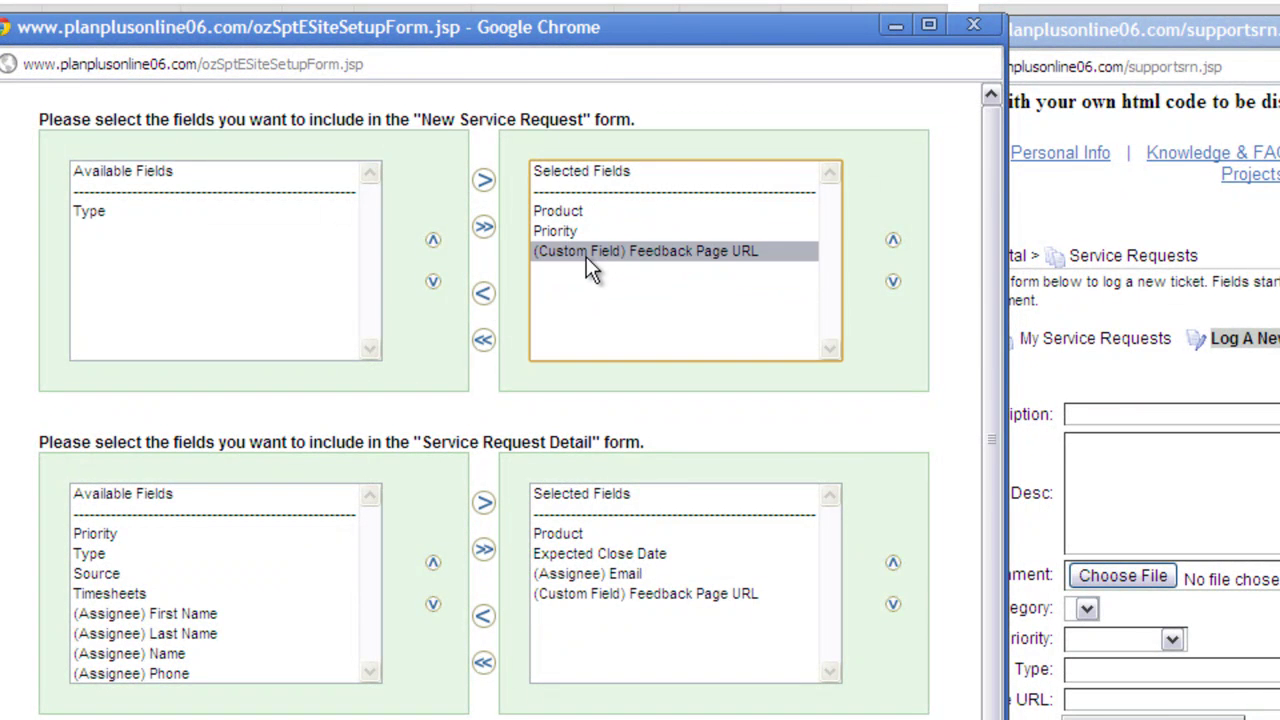
{"action": "left_click", "coordinate": [484, 293]}
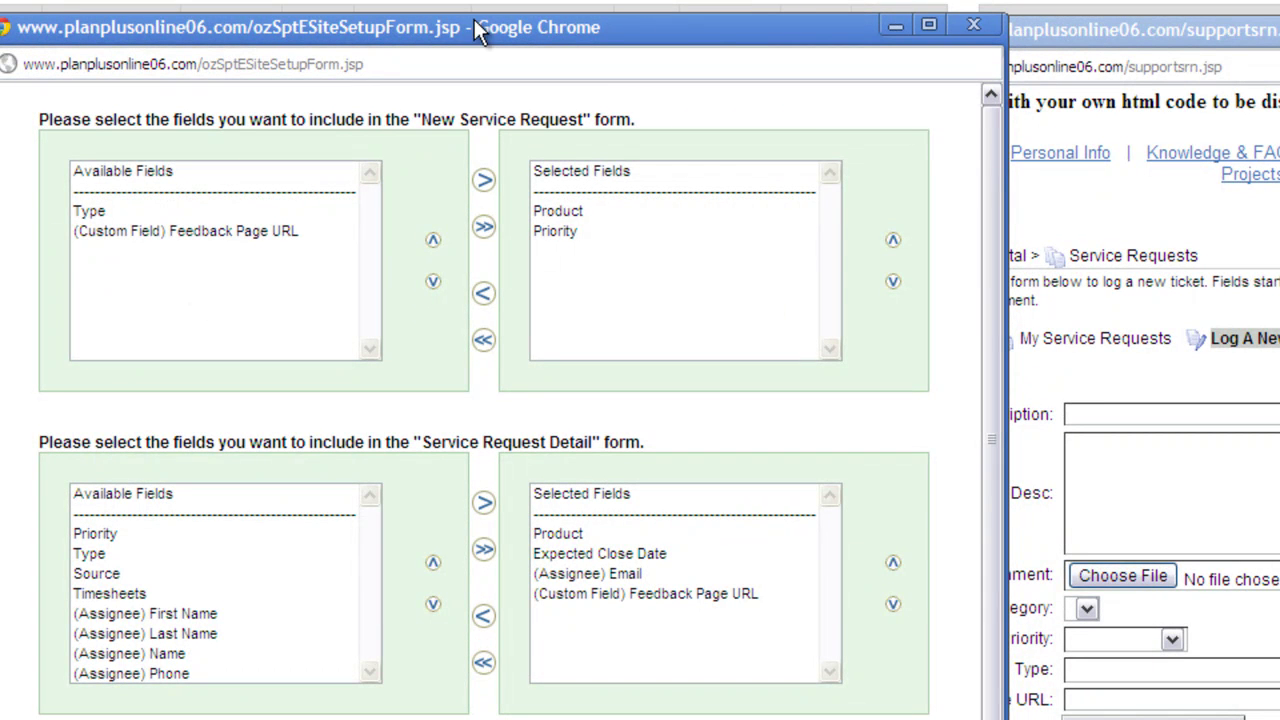
Step: Save the New Service Request form with Priority moved above Product, and reload the portal's new request page
{"action": "left_click", "coordinate": [551, 223]}
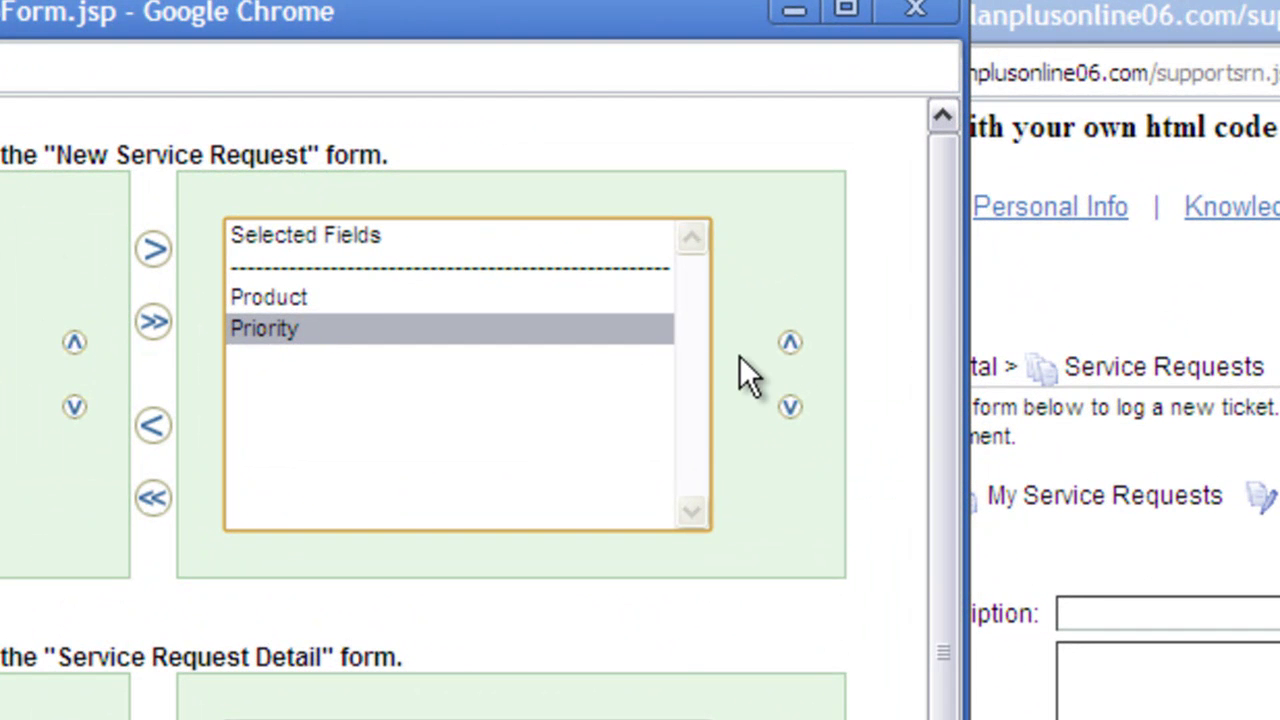
{"action": "left_click", "coordinate": [814, 350]}
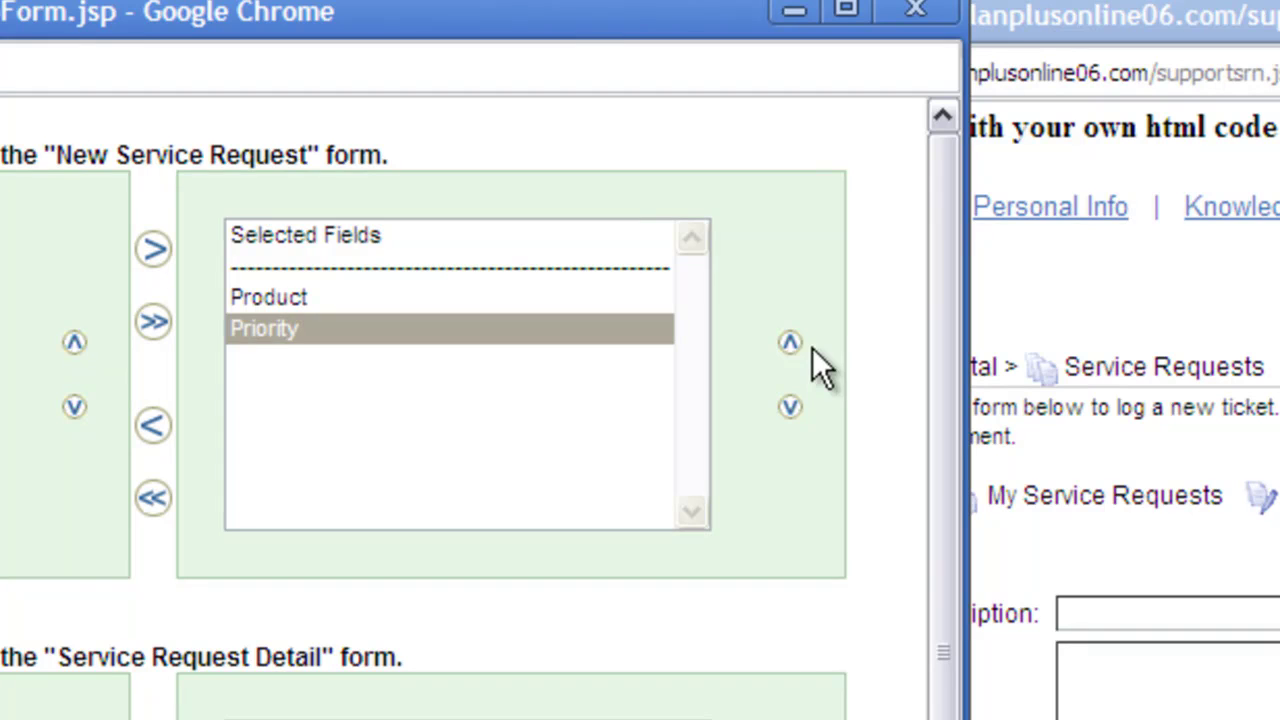
{"action": "left_click", "coordinate": [790, 343]}
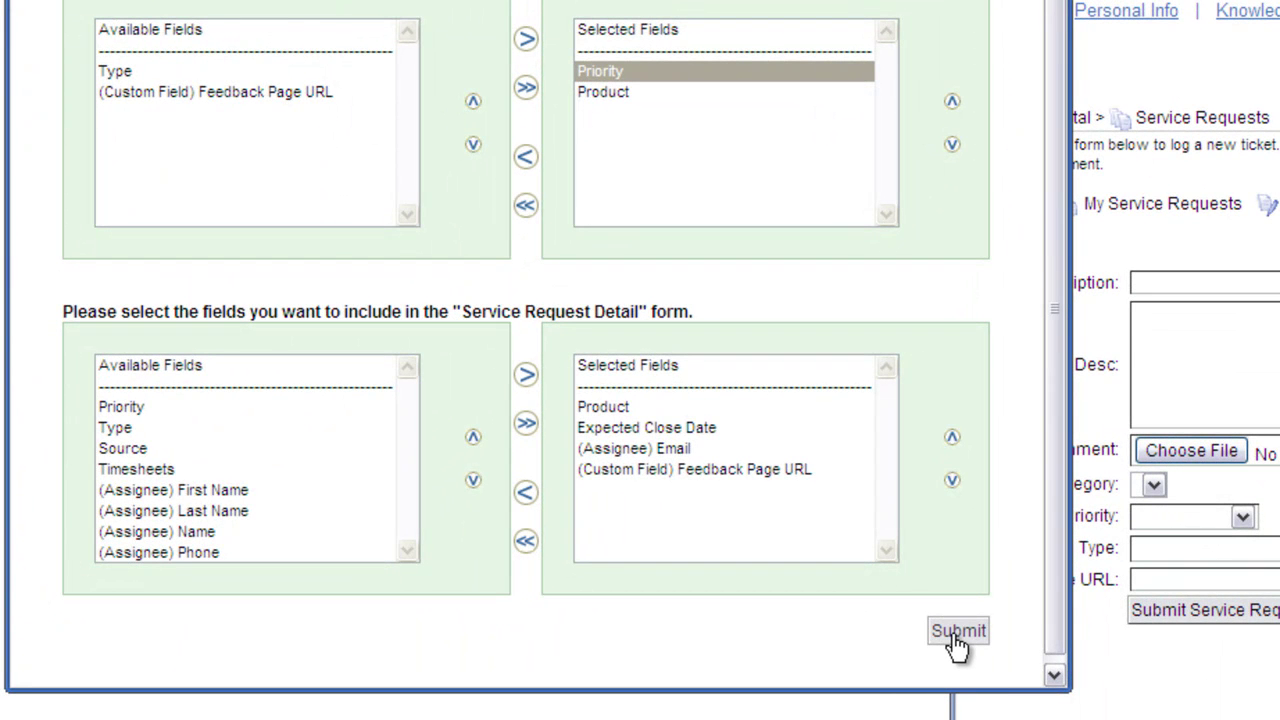
{"action": "left_click", "coordinate": [957, 632]}
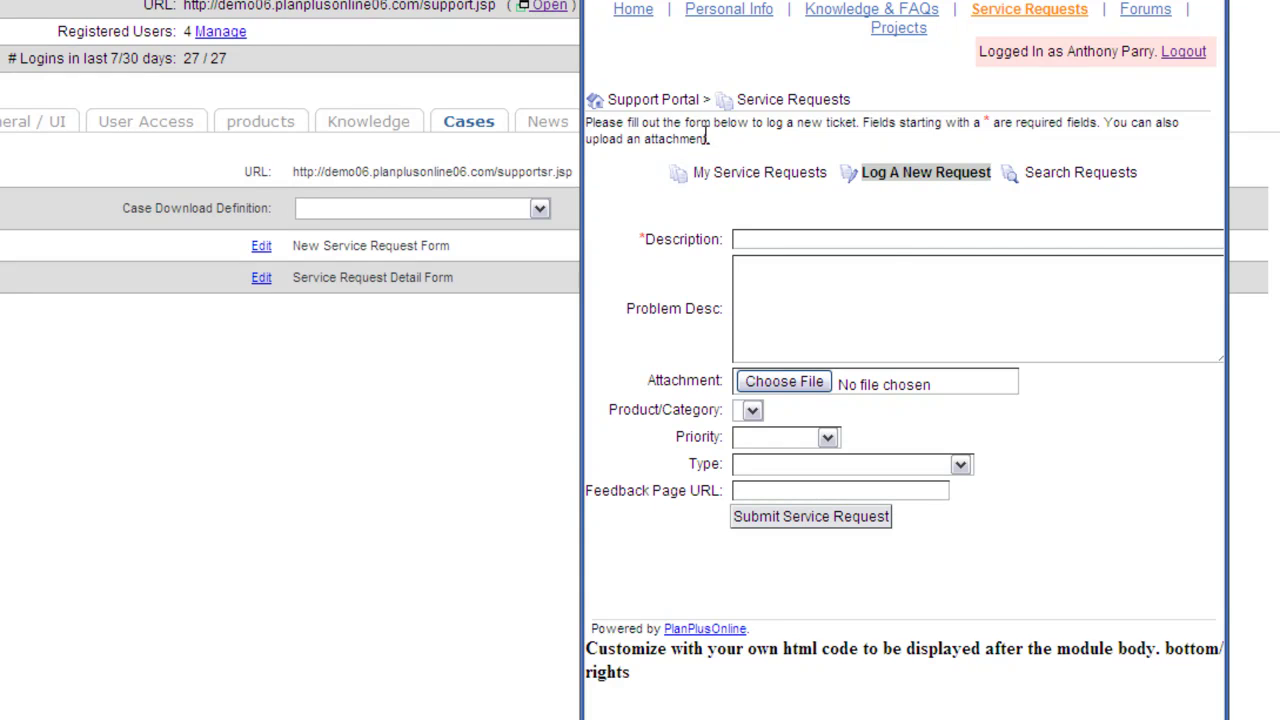
{"action": "right_click", "coordinate": [710, 80]}
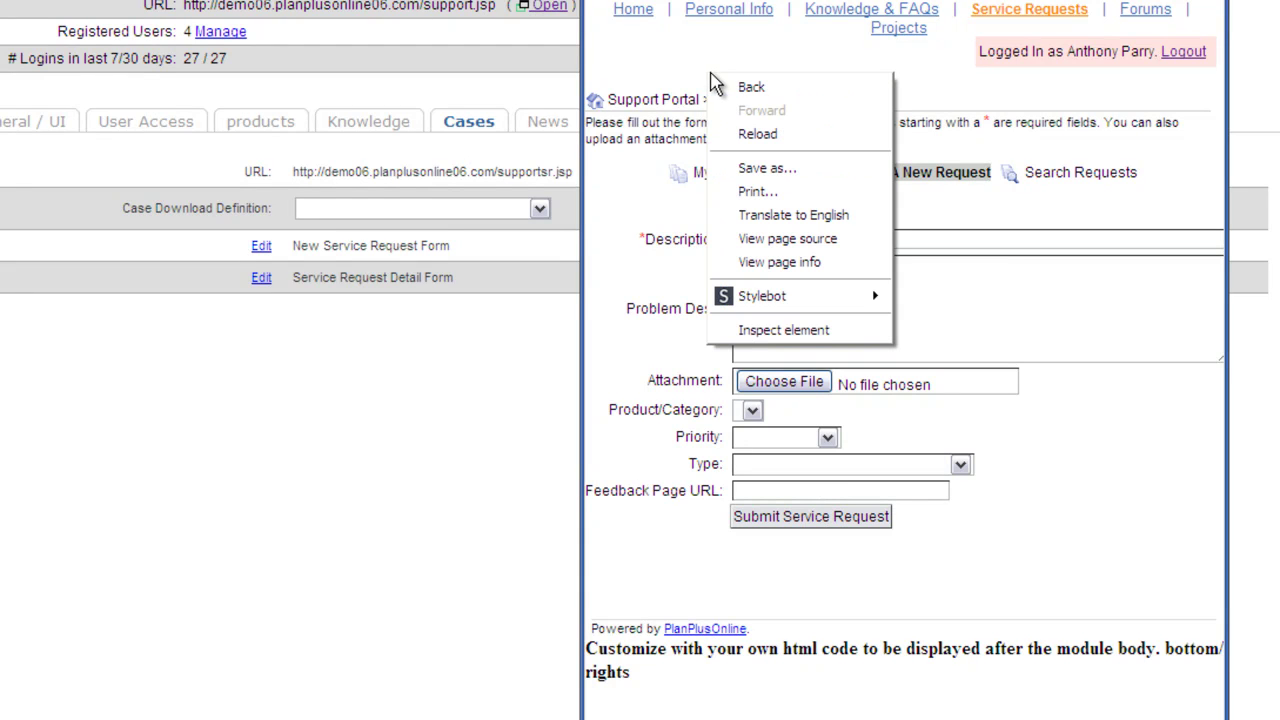
{"action": "left_click", "coordinate": [745, 140]}
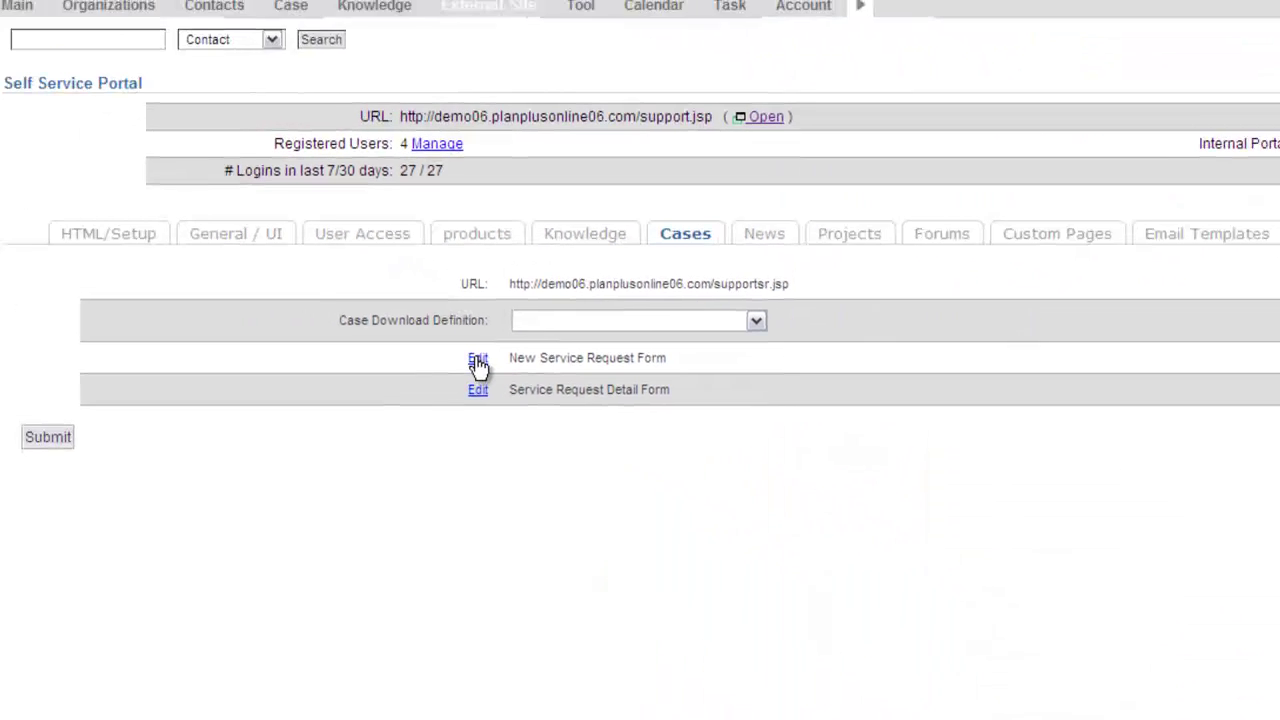
Step: Add the custom field Feedback Page URL back to the New Service Request form, submit it, and reload the portal's new request page
{"action": "left_click", "coordinate": [477, 360]}
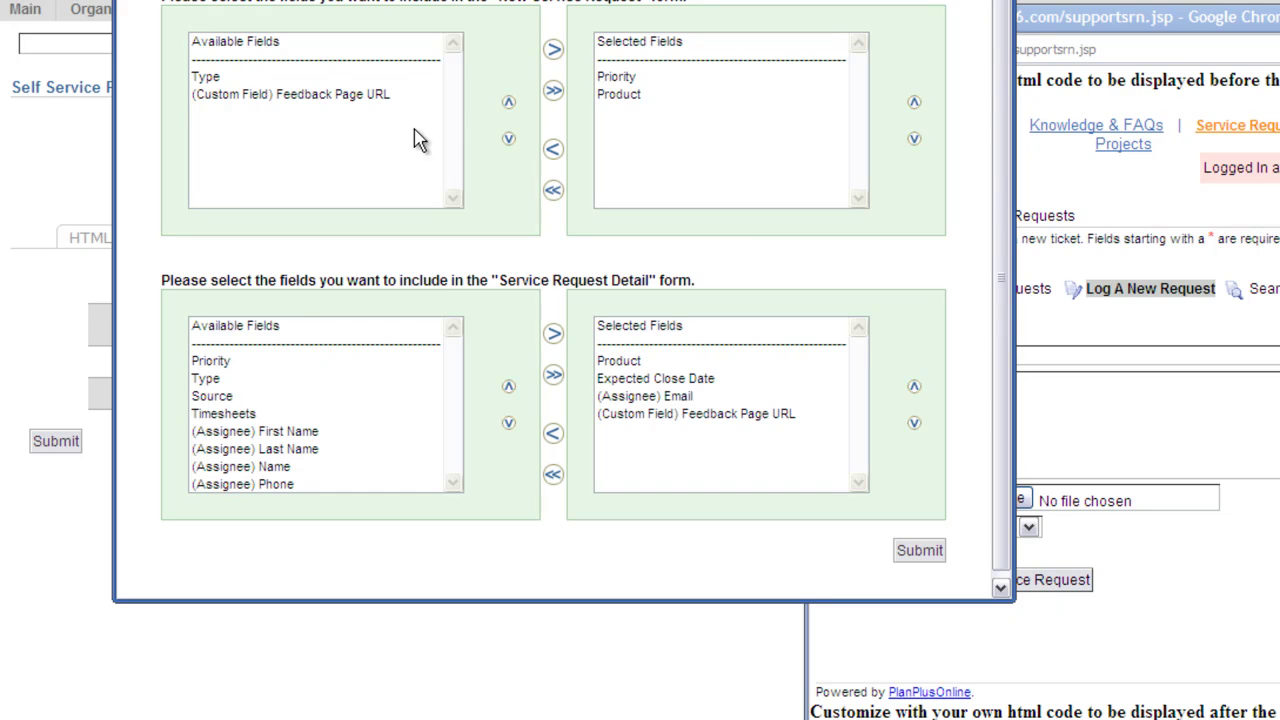
{"action": "left_click", "coordinate": [357, 98]}
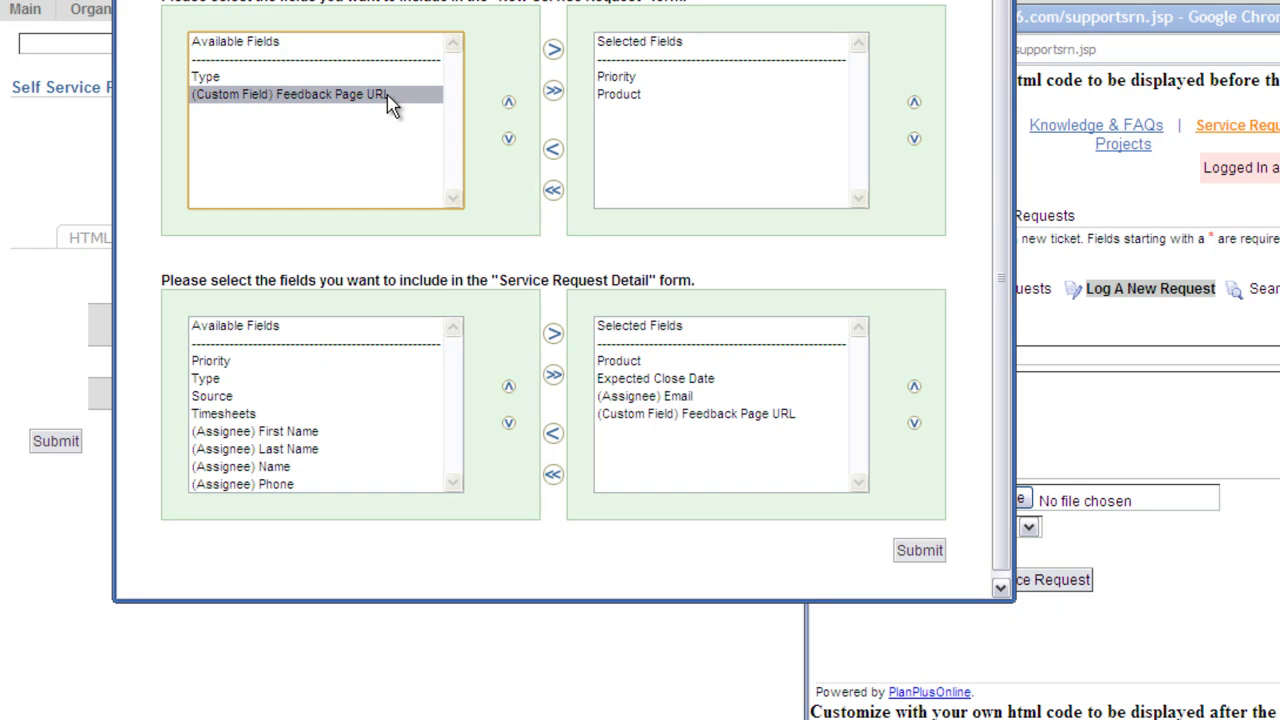
{"action": "left_click", "coordinate": [554, 52]}
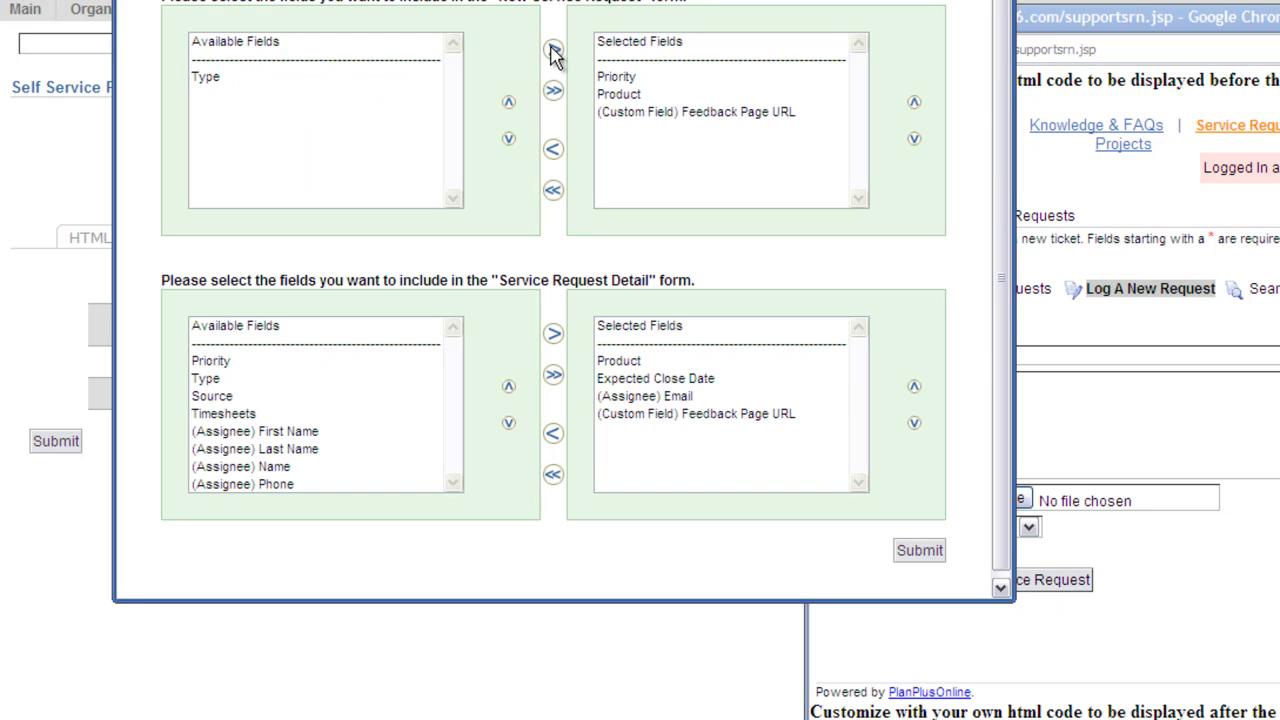
{"action": "left_click", "coordinate": [912, 553]}
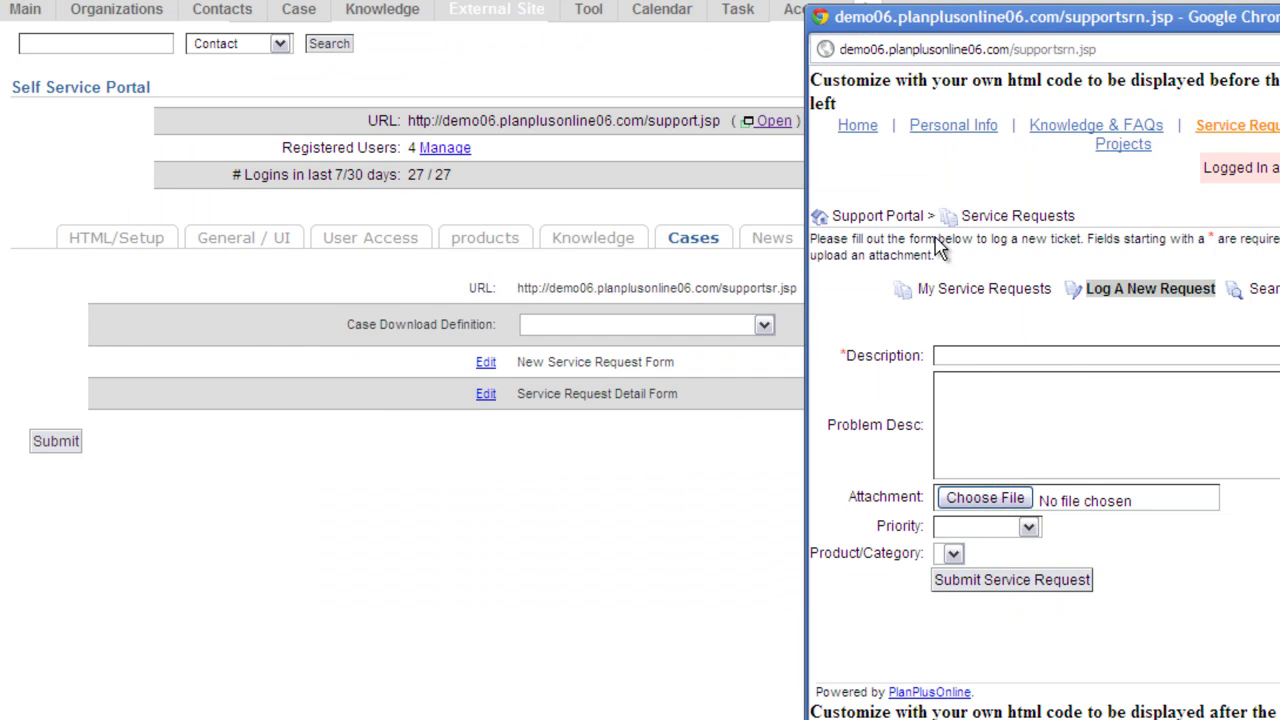
{"action": "right_click", "coordinate": [925, 191]}
{"action": "left_click", "coordinate": [968, 249]}
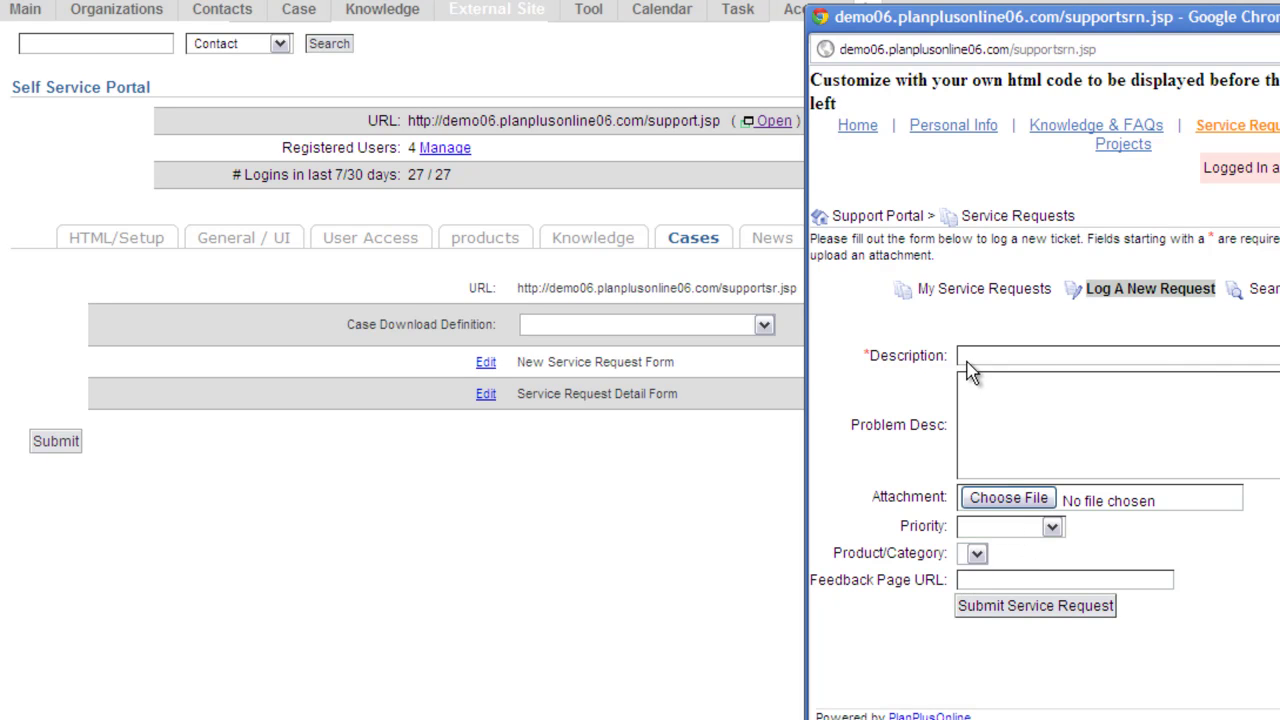
Step: Open the case "I need help with the product I bought" from the portal's list of existing service requests
{"action": "left_click", "coordinate": [1011, 298]}
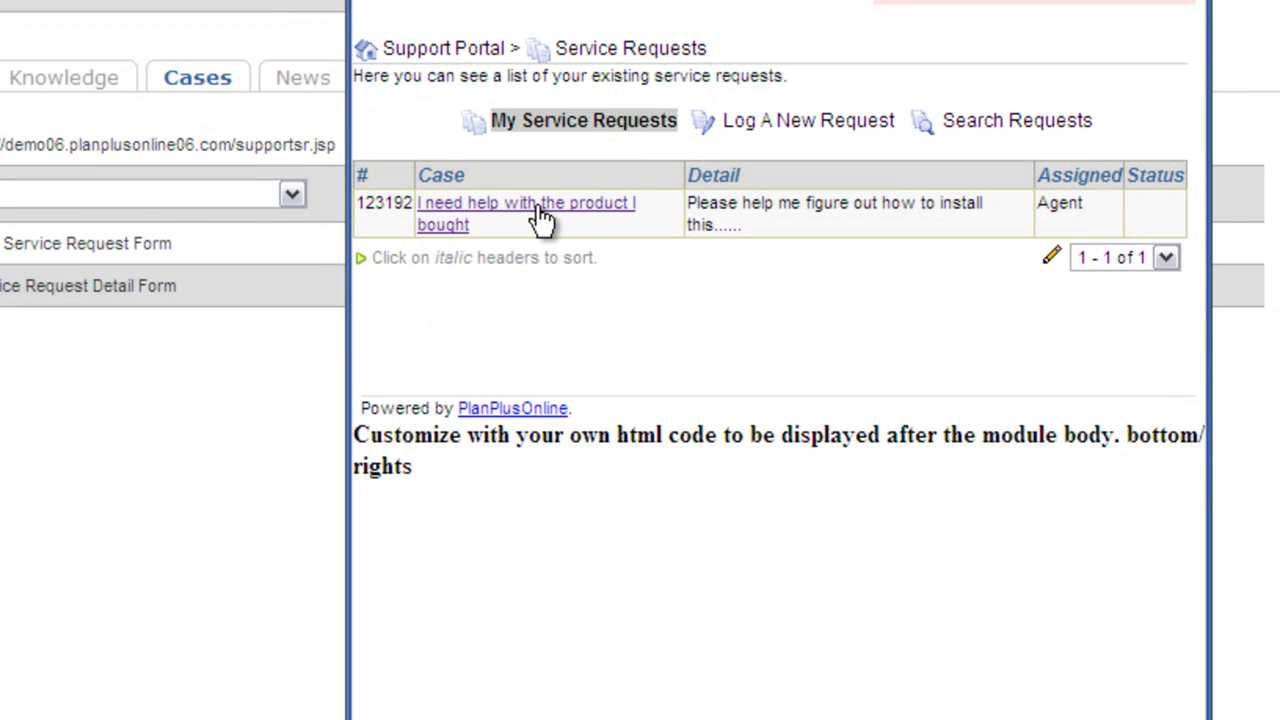
{"action": "left_click", "coordinate": [540, 215]}
{"action": "left_click", "coordinate": [468, 226]}
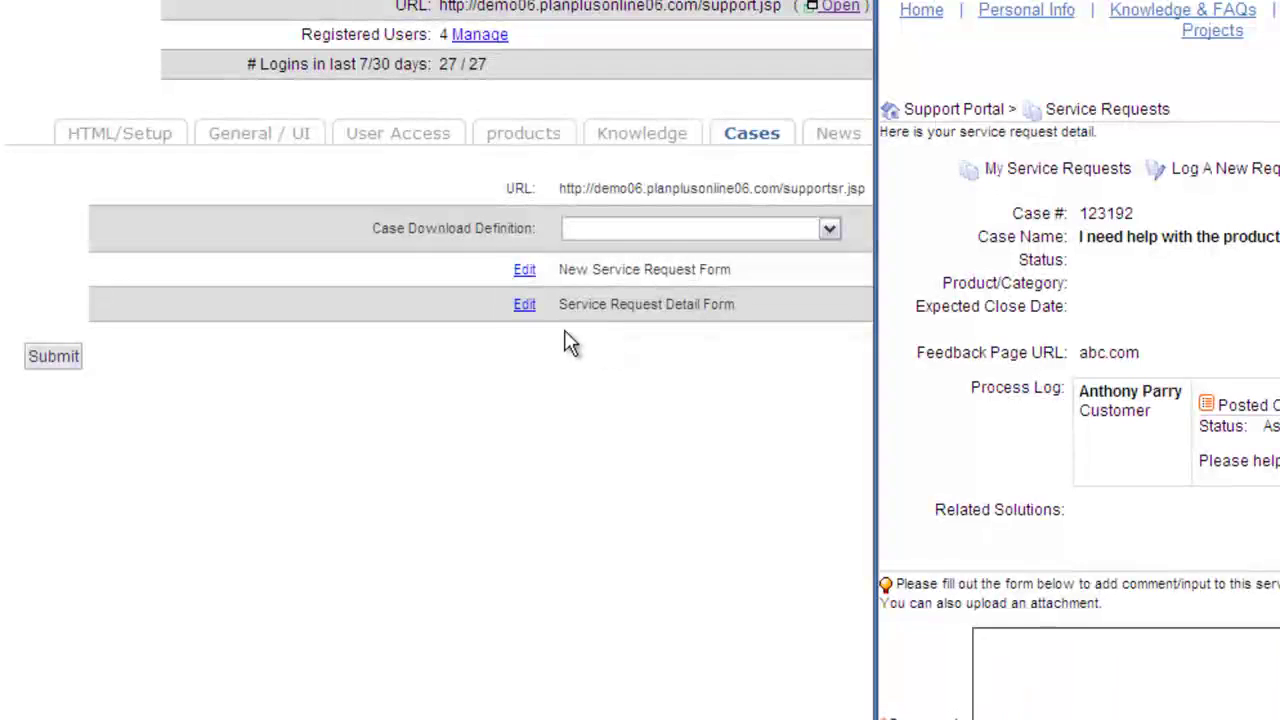
Step: Edit the Service Request Detail form's fields, adding Priority and removing Expected Close Date from the selected fields
{"action": "left_click", "coordinate": [524, 269]}
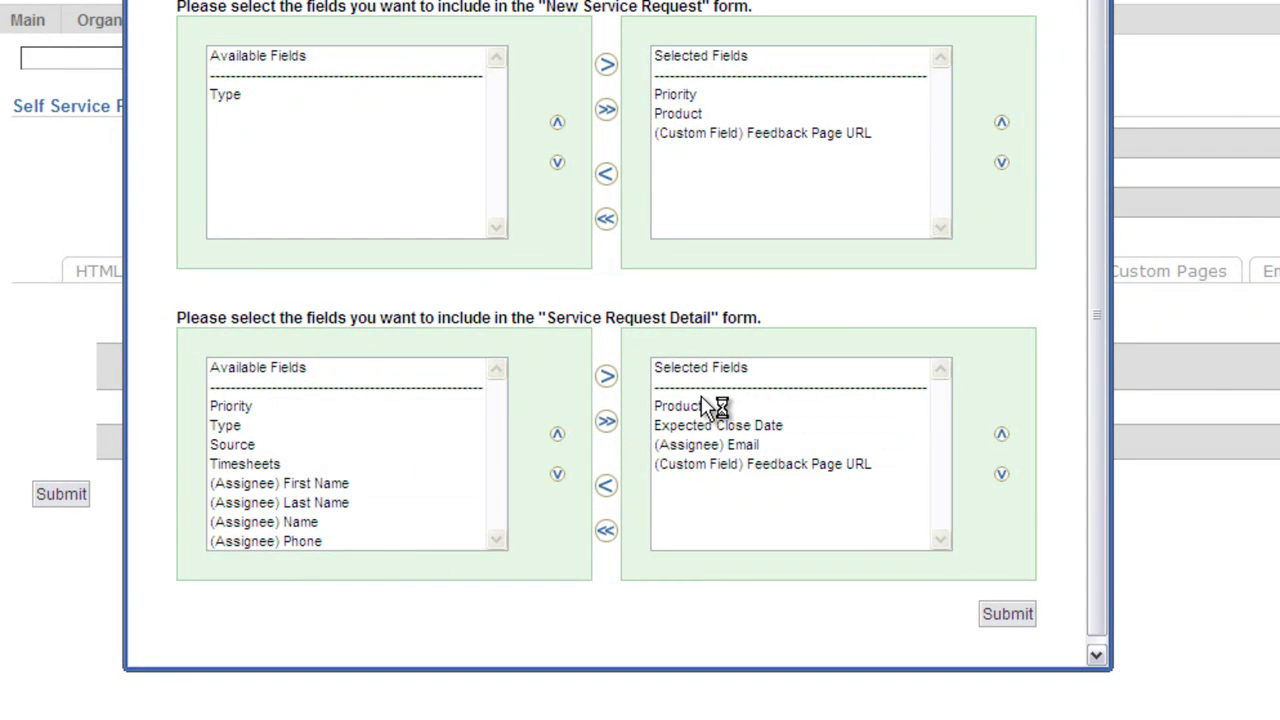
{"action": "left_click", "coordinate": [304, 408]}
{"action": "left_click", "coordinate": [603, 375]}
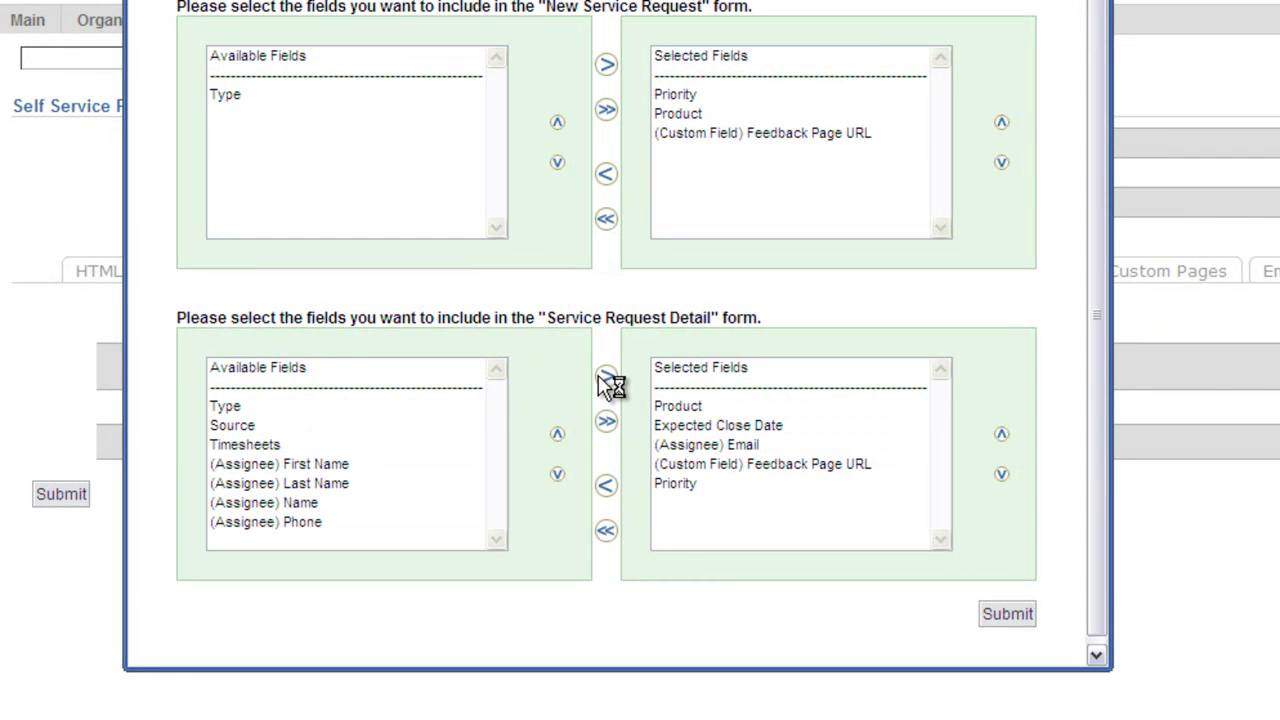
{"action": "left_click", "coordinate": [676, 429]}
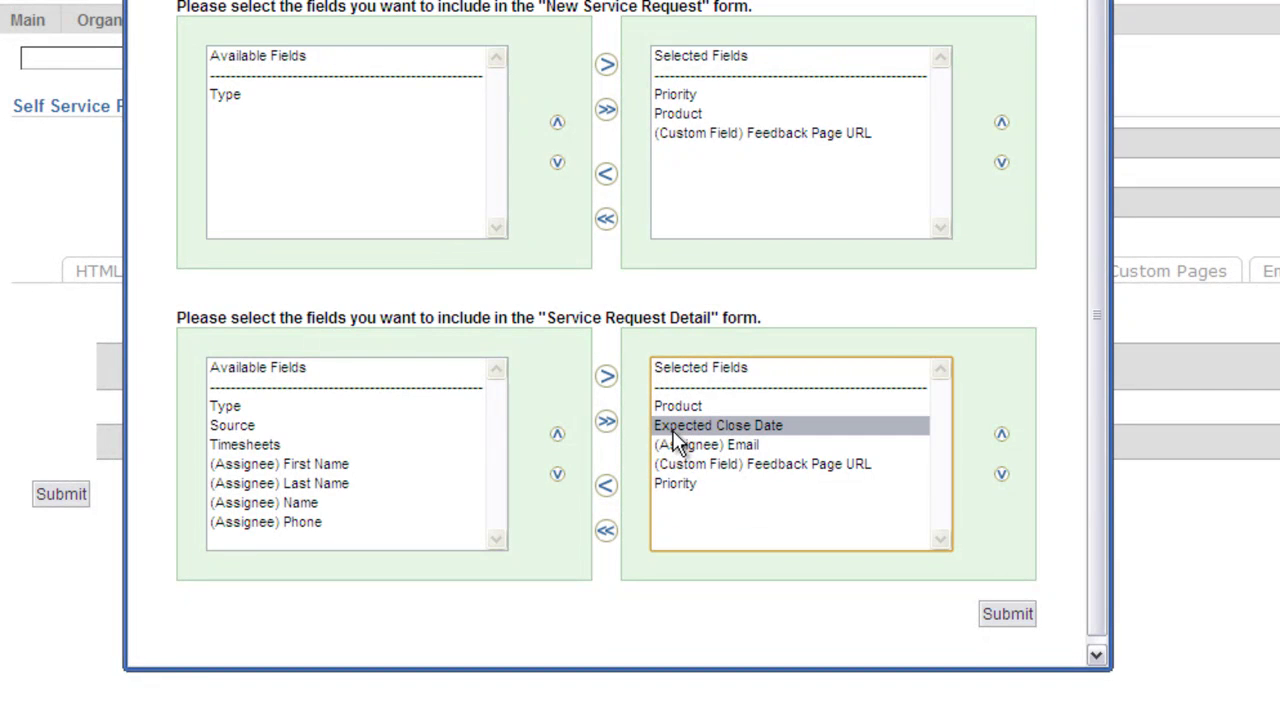
{"action": "left_click", "coordinate": [604, 490]}
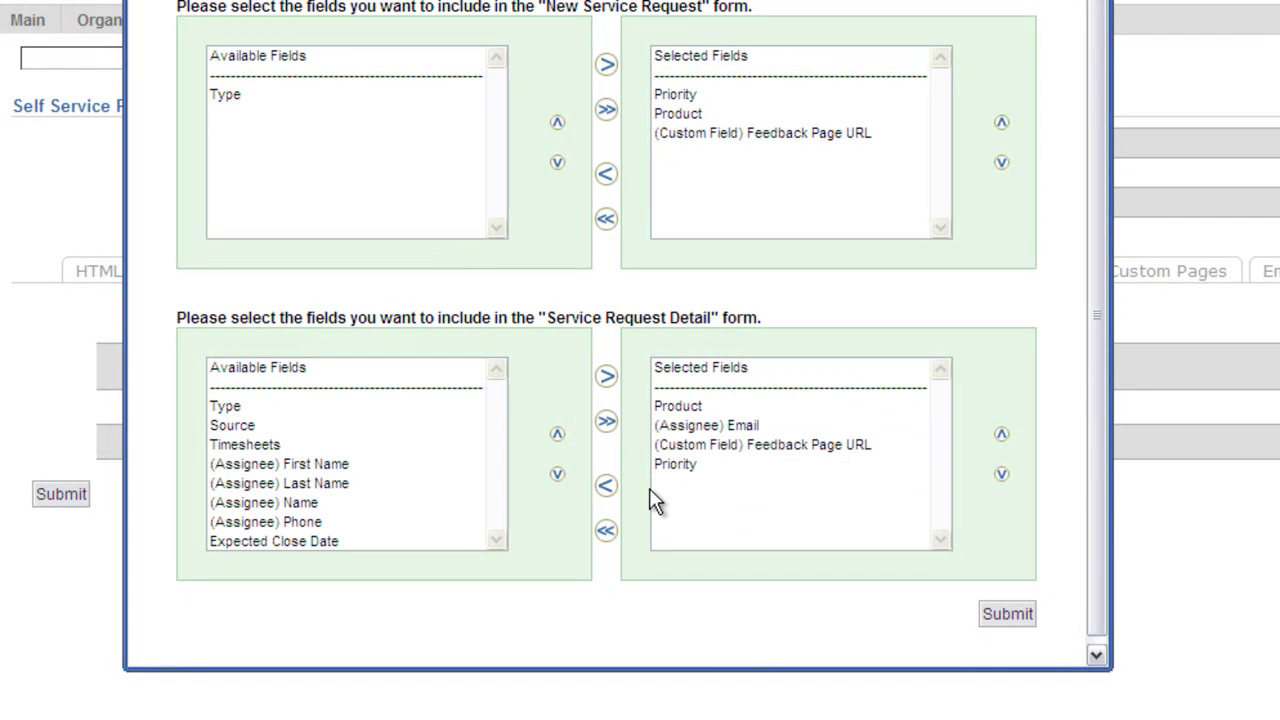
Step: Move Priority above the custom field Feedback Page URL in the Service Request Detail form and submit the form settings
{"action": "left_click", "coordinate": [700, 464]}
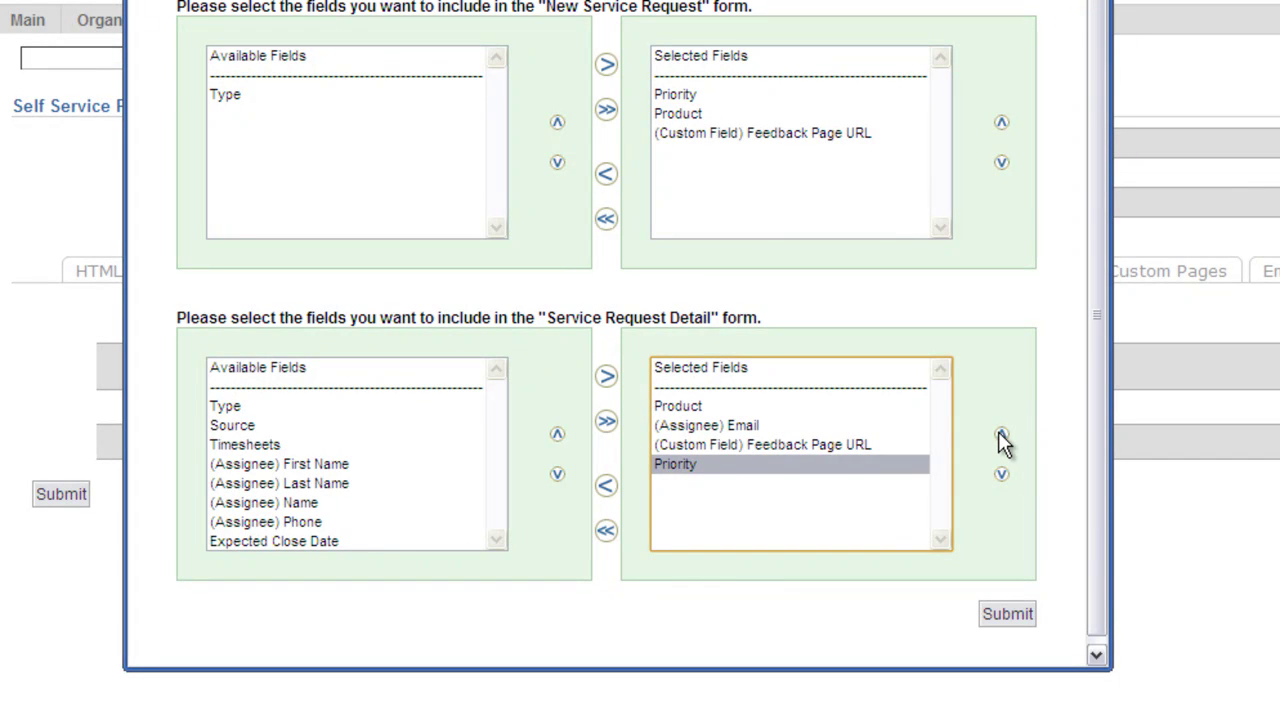
{"action": "left_click", "coordinate": [1001, 436]}
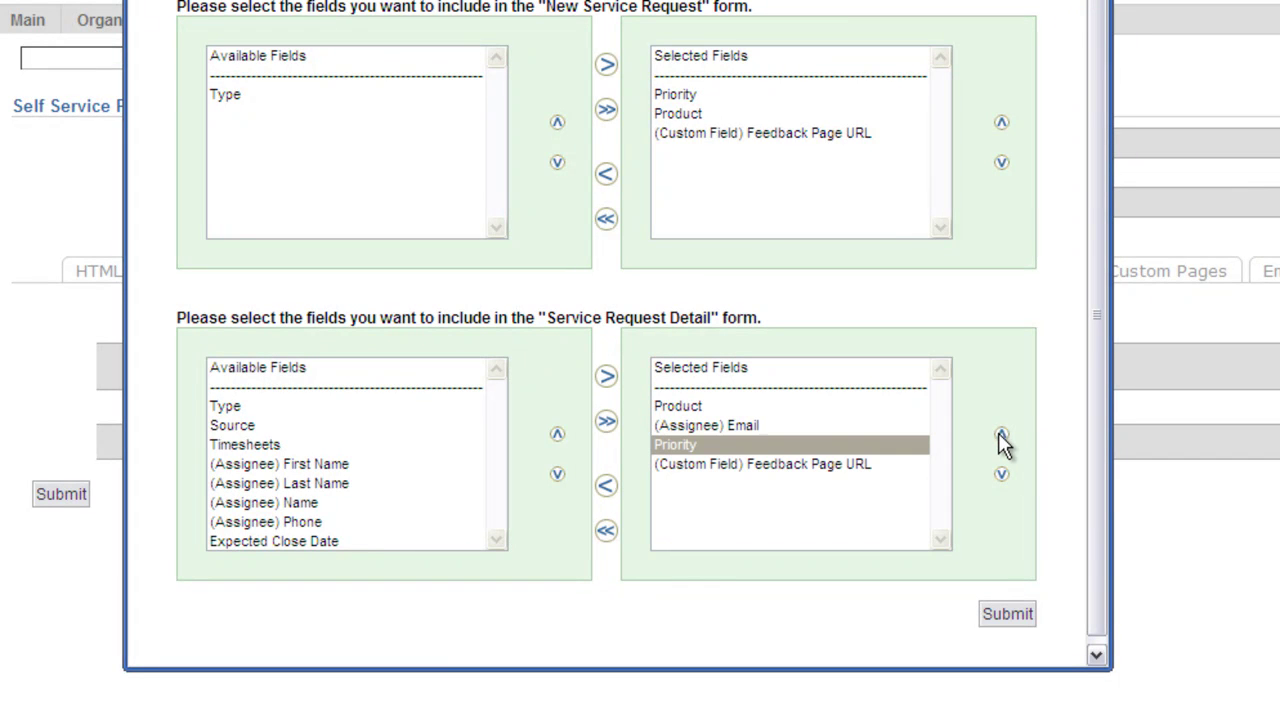
{"action": "left_click", "coordinate": [1001, 608]}
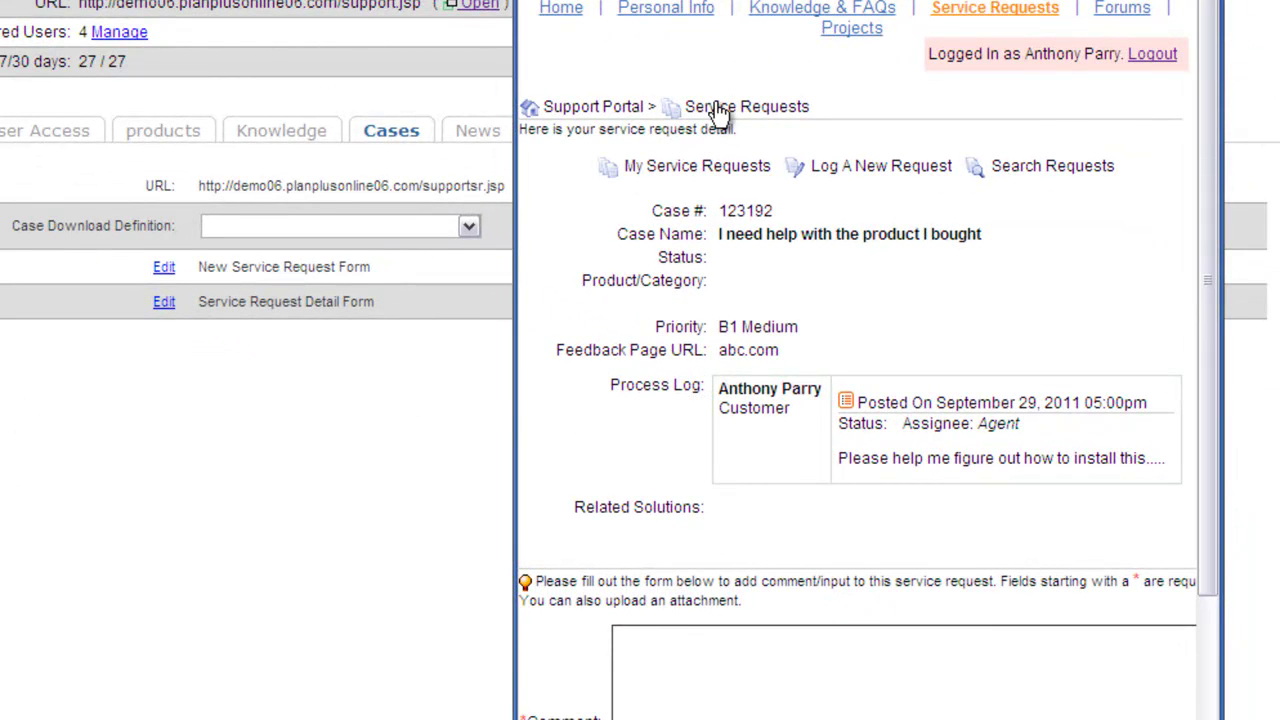
Step: Return to the portal's service request list and reopen the case "I need help with the product I bought"
{"action": "left_click", "coordinate": [719, 108]}
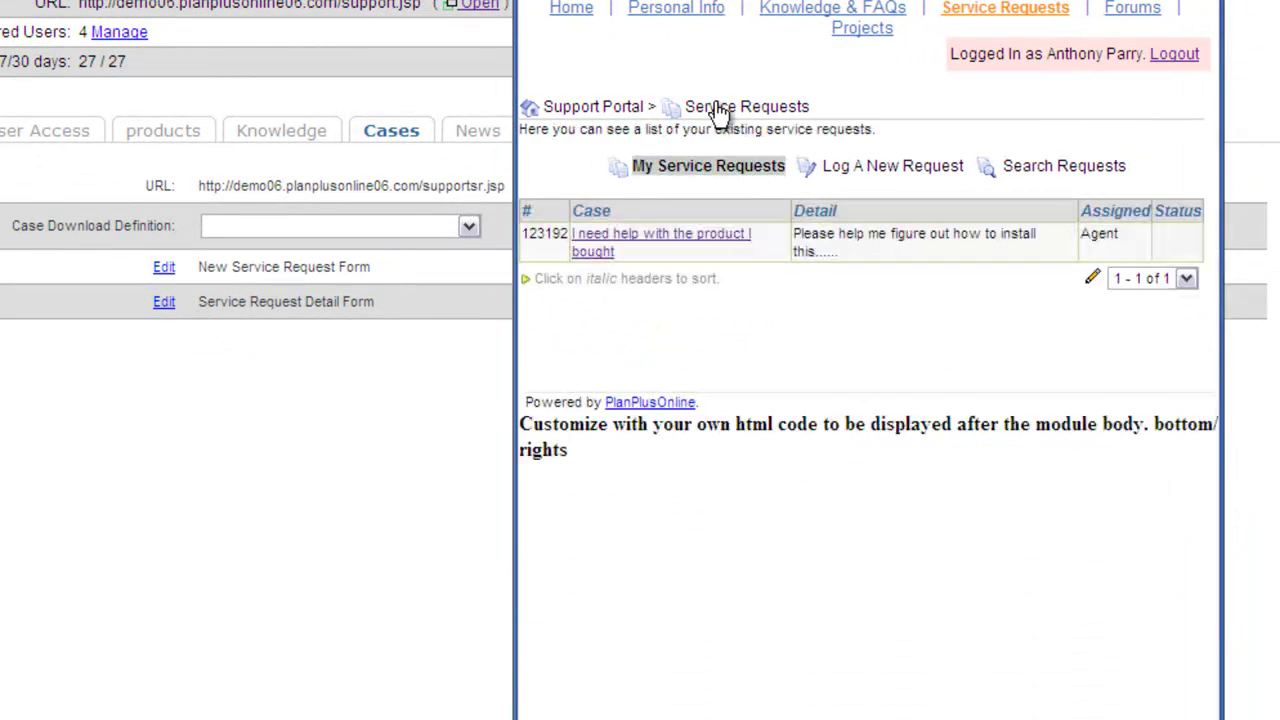
{"action": "left_click", "coordinate": [658, 233]}
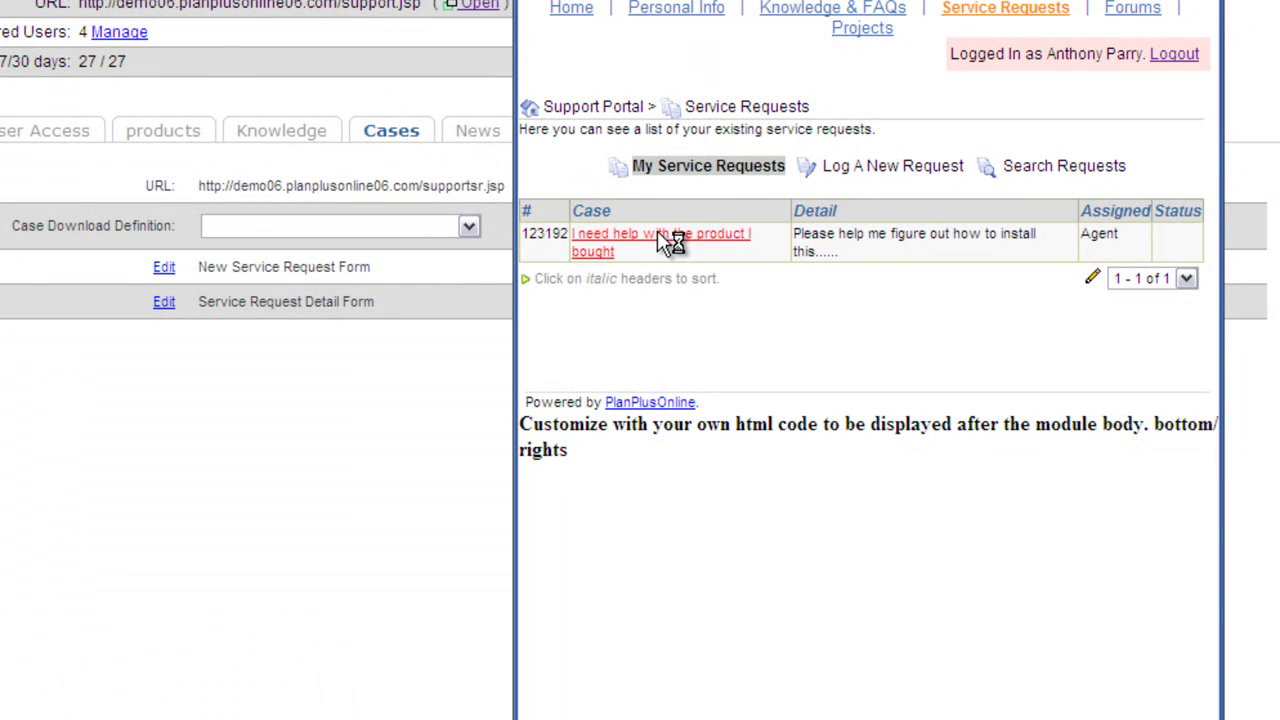